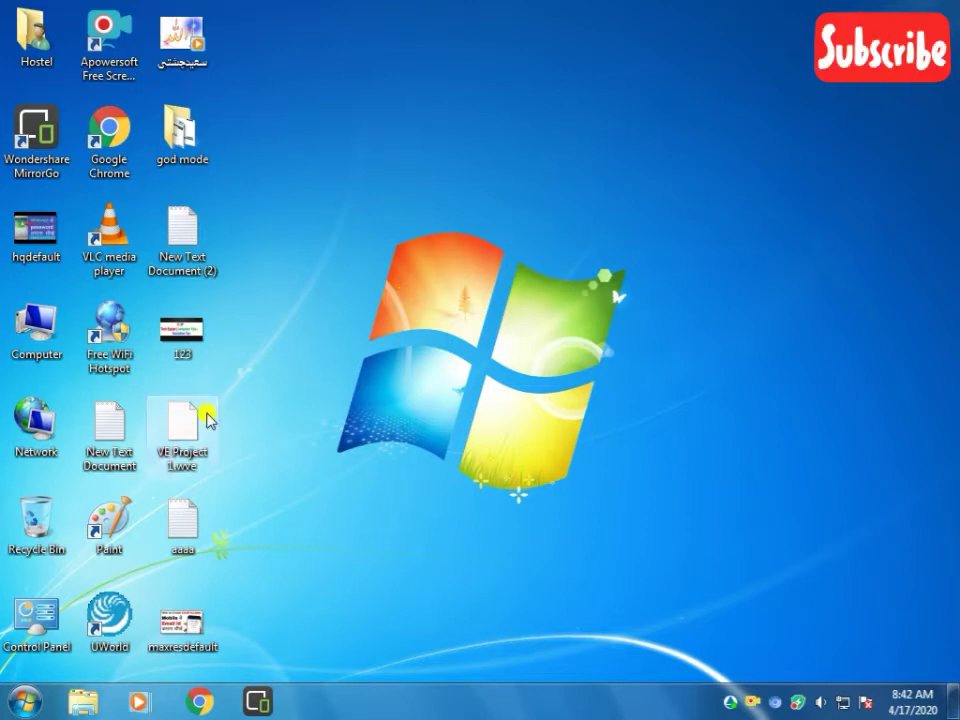
- Open the Computer window, view the contents of Local Disk (D:), and return to the drive list
{"action": "double_click", "coordinate": [30, 338]}
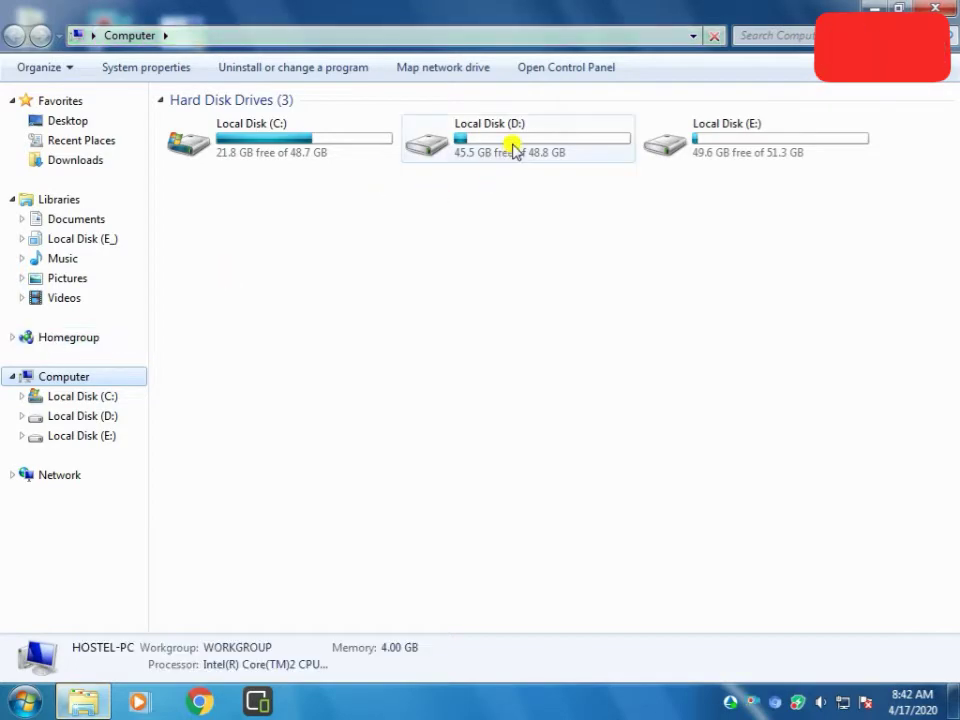
{"action": "double_click", "coordinate": [563, 156]}
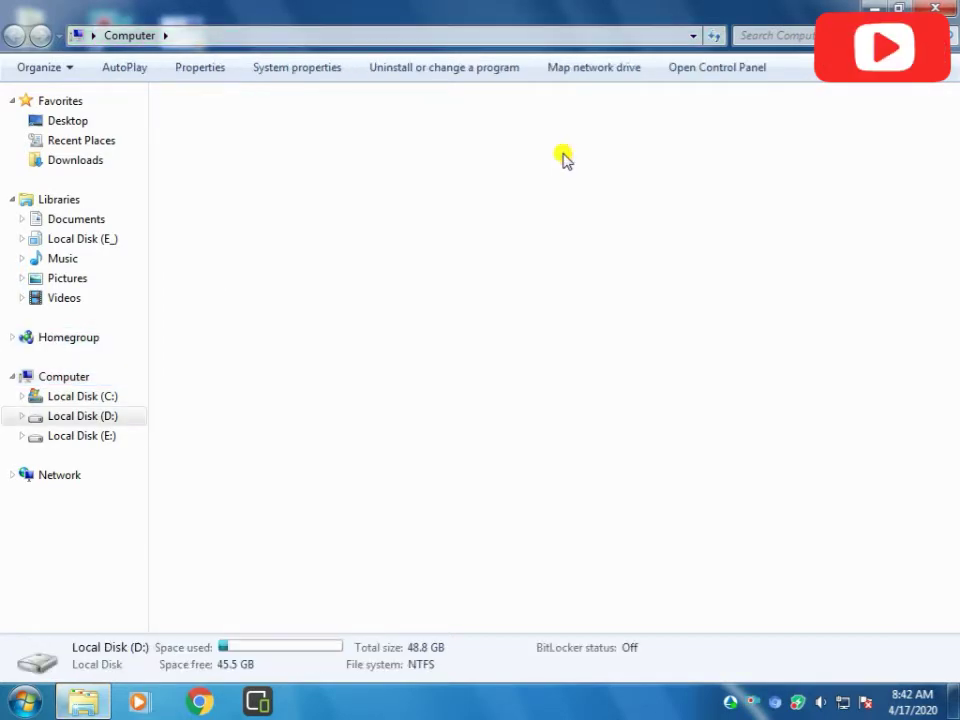
{"action": "left_click", "coordinate": [14, 36]}
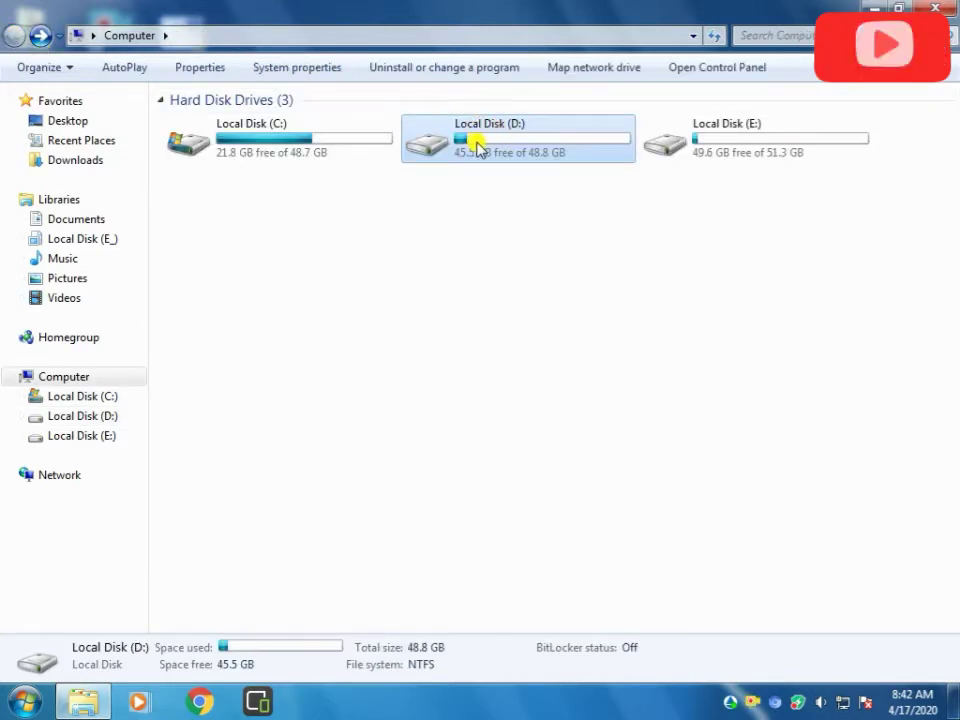
- Open the security properties of Local Disk (D:), check the Users group's permissions, and start editing the drive's permissions
{"action": "right_click", "coordinate": [496, 140]}
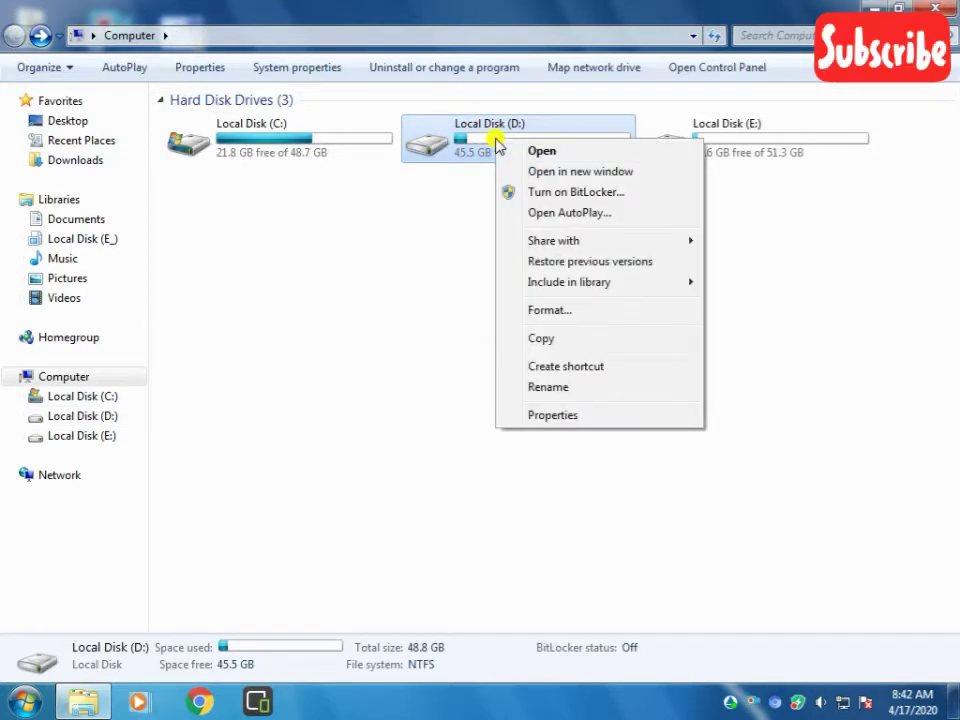
{"action": "left_click", "coordinate": [580, 418]}
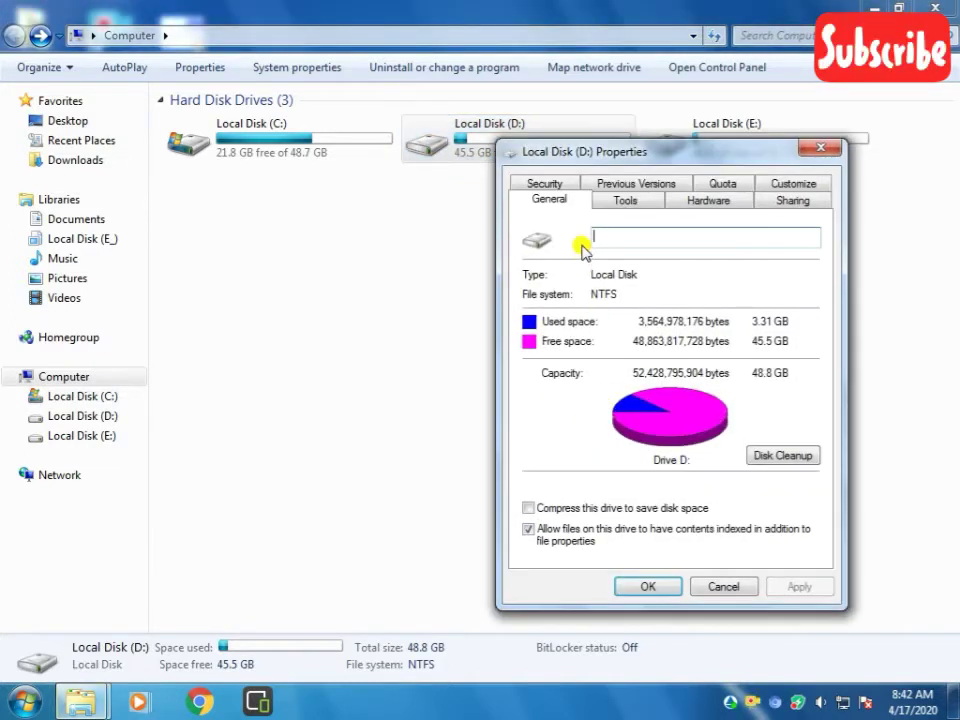
{"action": "left_click", "coordinate": [558, 184]}
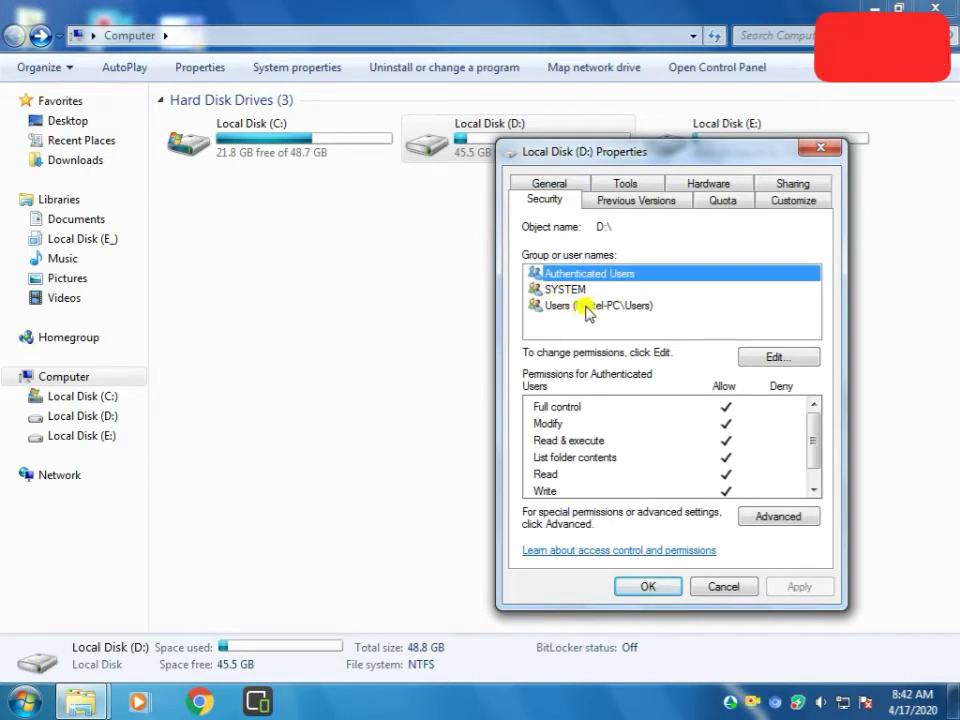
{"action": "left_click", "coordinate": [588, 308]}
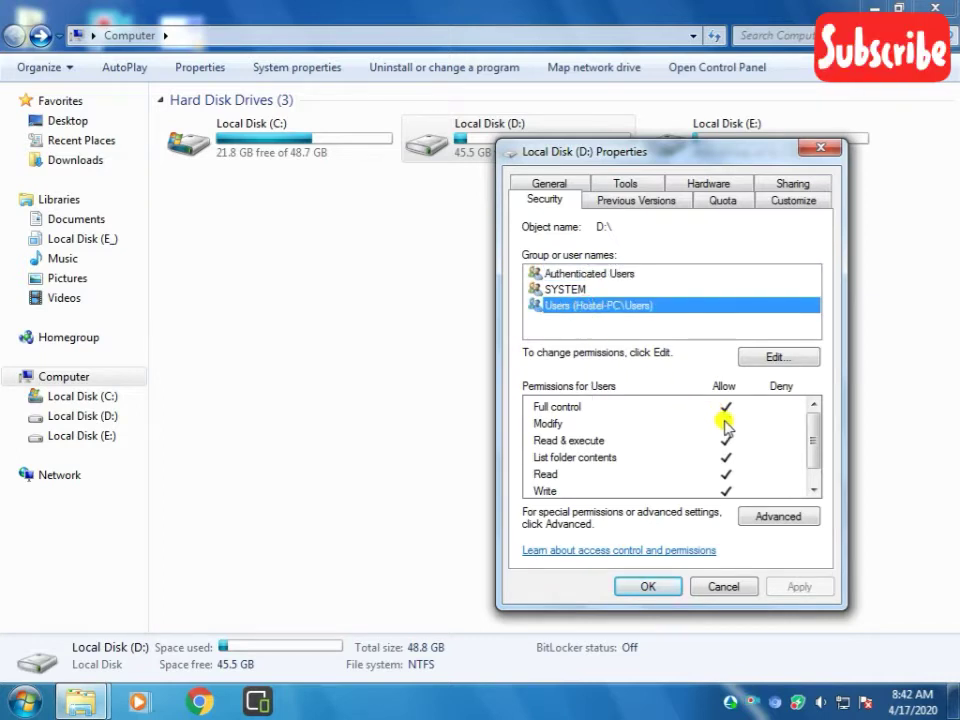
{"action": "left_click", "coordinate": [786, 358]}
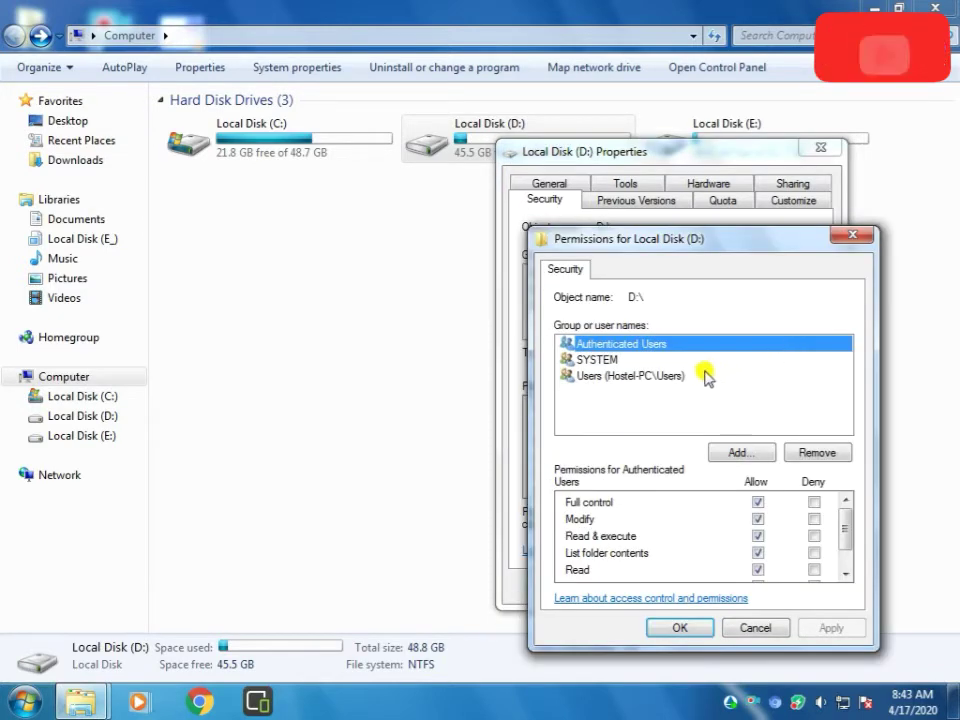
- Deny Full control of Local Disk (D:) to the Users group and apply the change, accepting the deny entry
{"action": "left_click", "coordinate": [662, 378]}
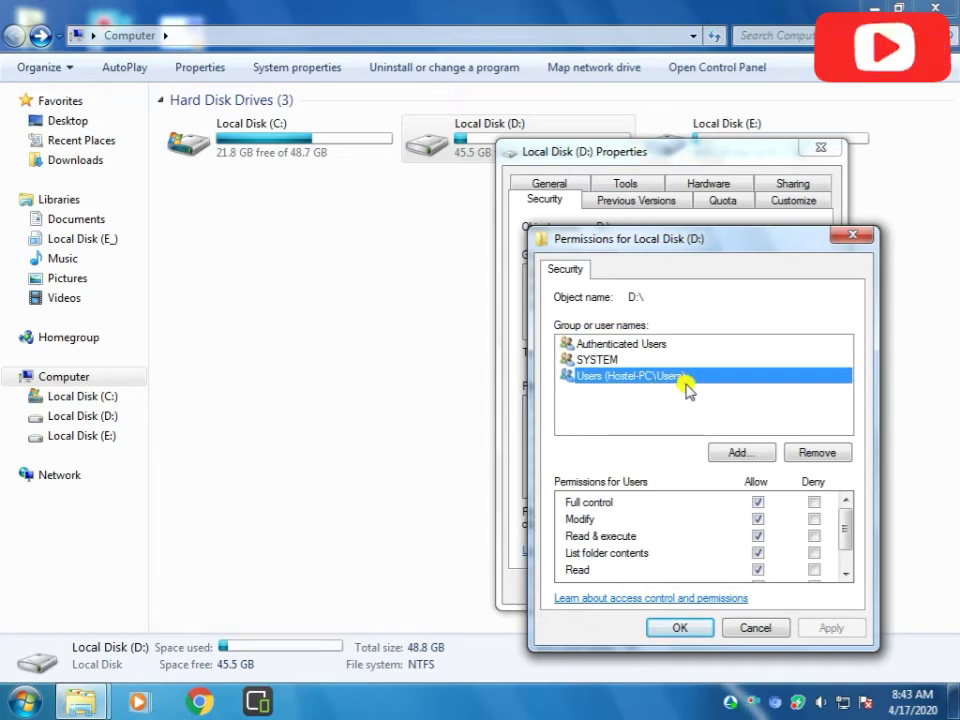
{"action": "left_click", "coordinate": [816, 503]}
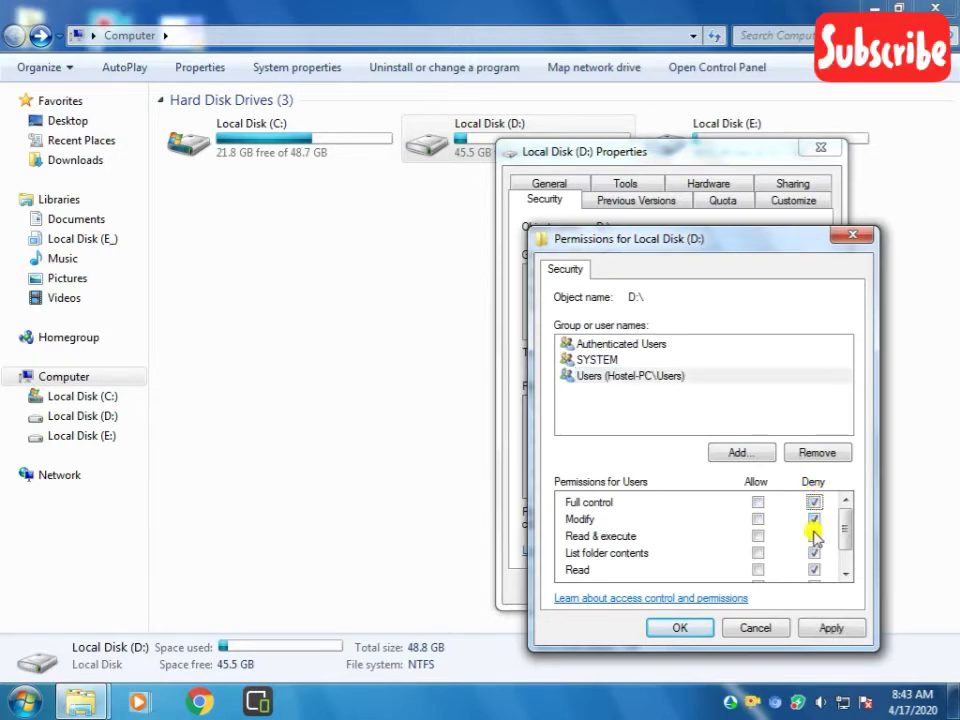
{"action": "left_click", "coordinate": [845, 625]}
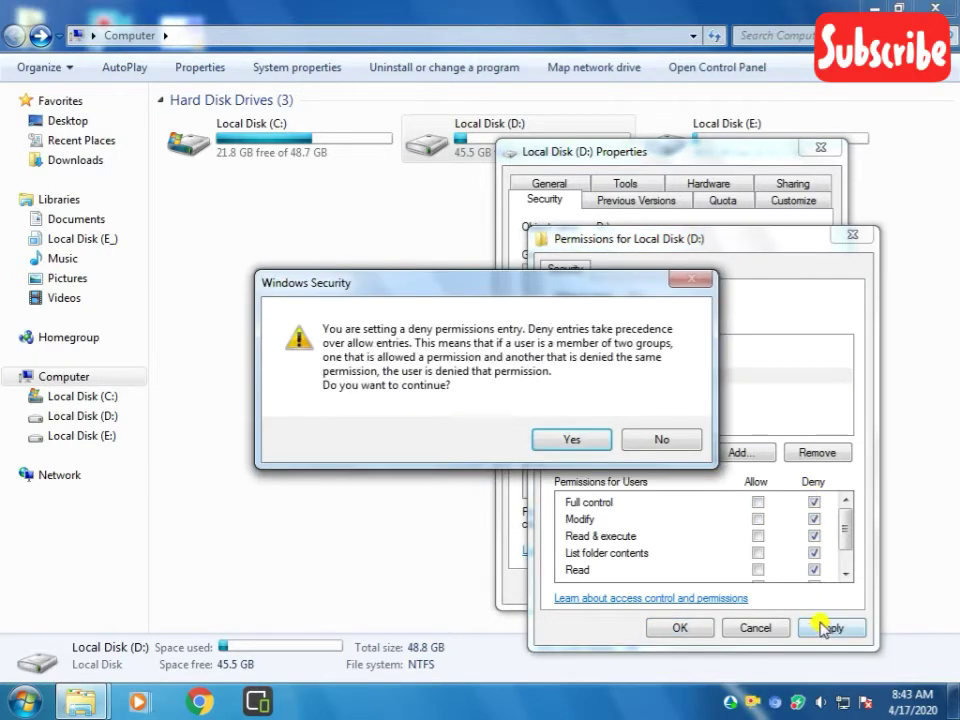
{"action": "left_click", "coordinate": [573, 441]}
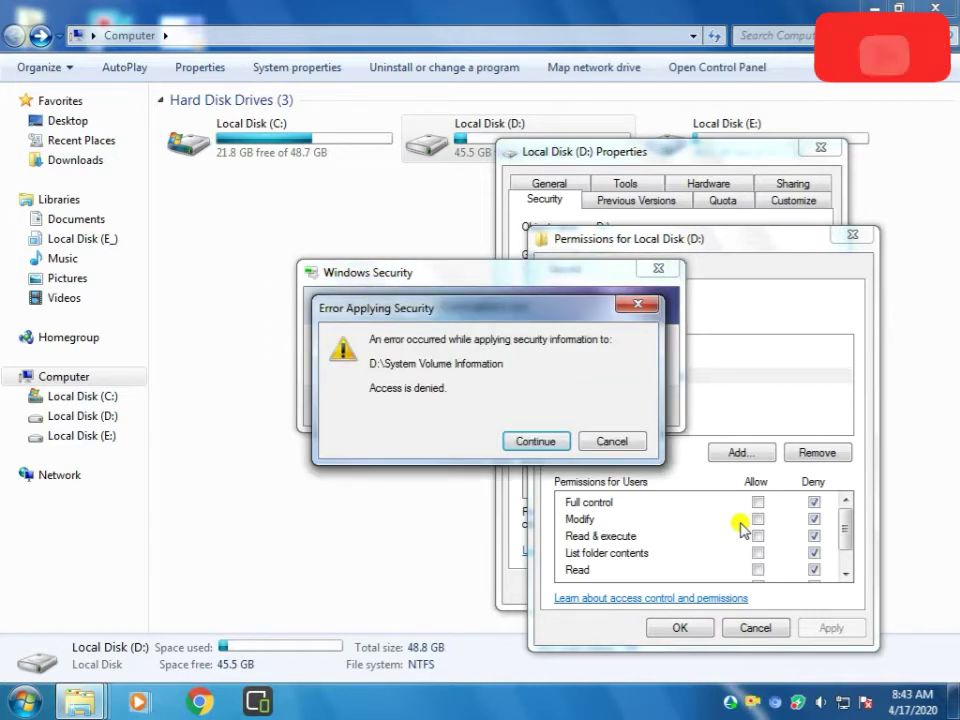
{"action": "left_click", "coordinate": [535, 441]}
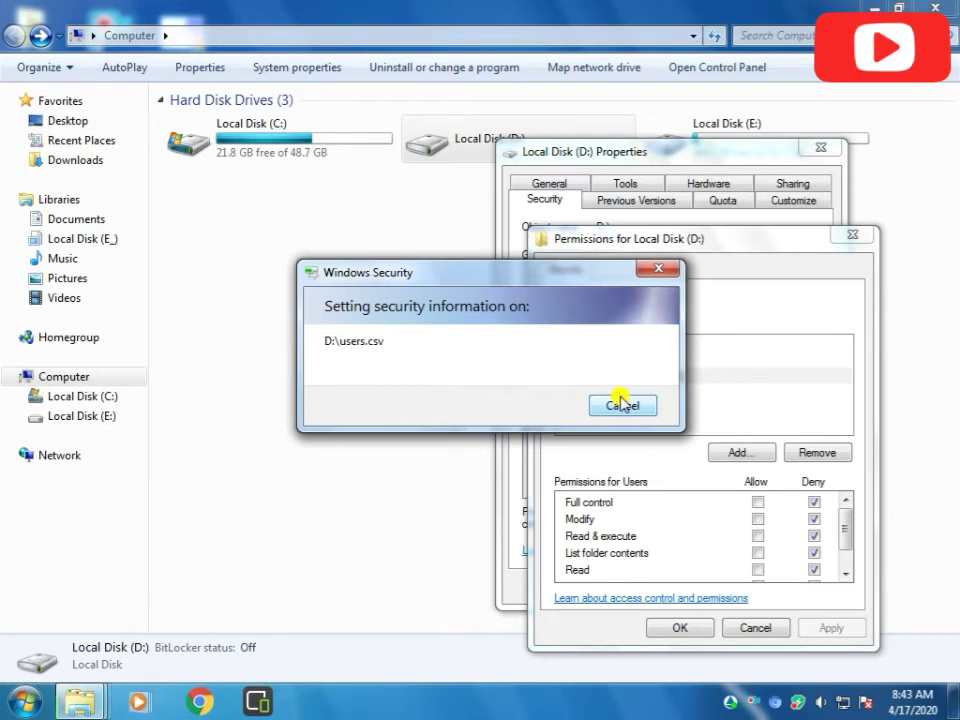
{"action": "left_click", "coordinate": [619, 403]}
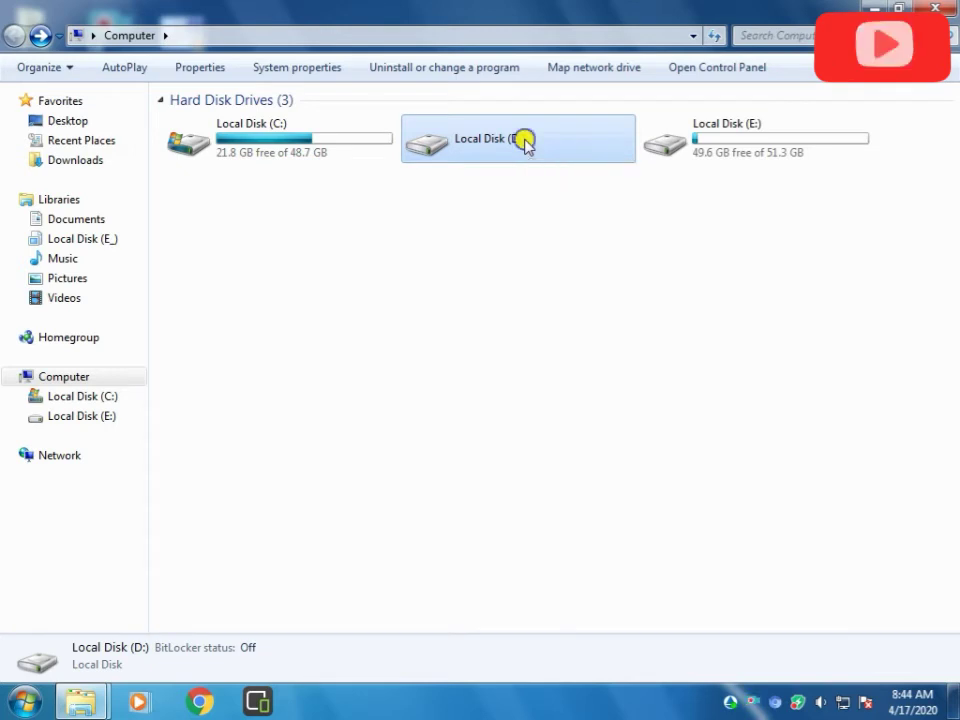
- Try to allow the Users group Full control of Local Disk (D:), and close the permissions and properties dialogs
{"action": "right_click", "coordinate": [524, 141]}
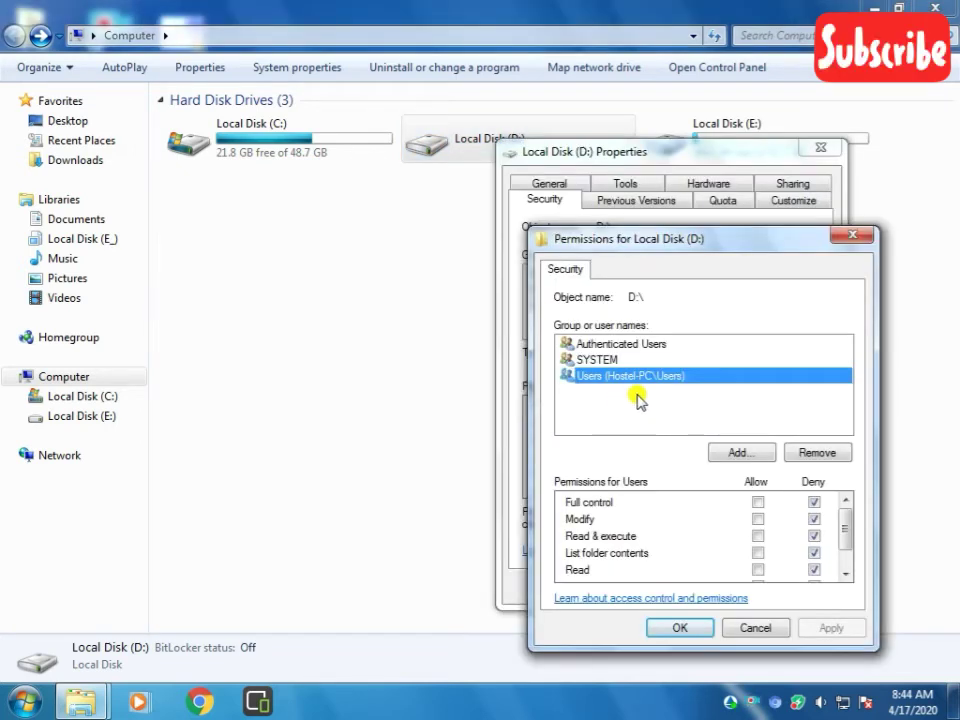
{"action": "left_click", "coordinate": [757, 502]}
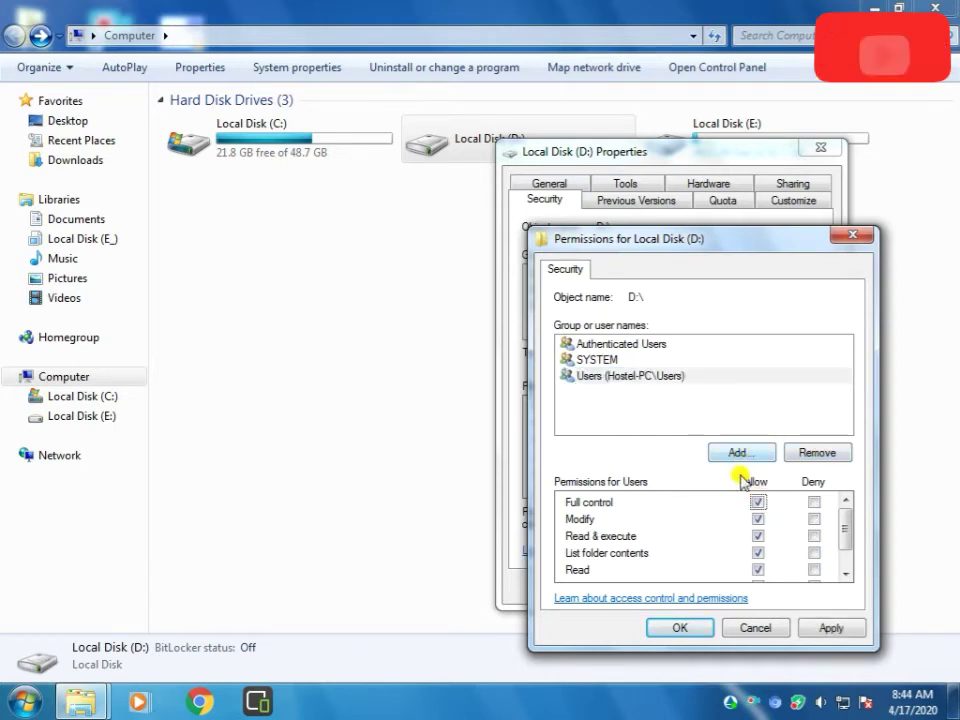
{"action": "left_click", "coordinate": [857, 627]}
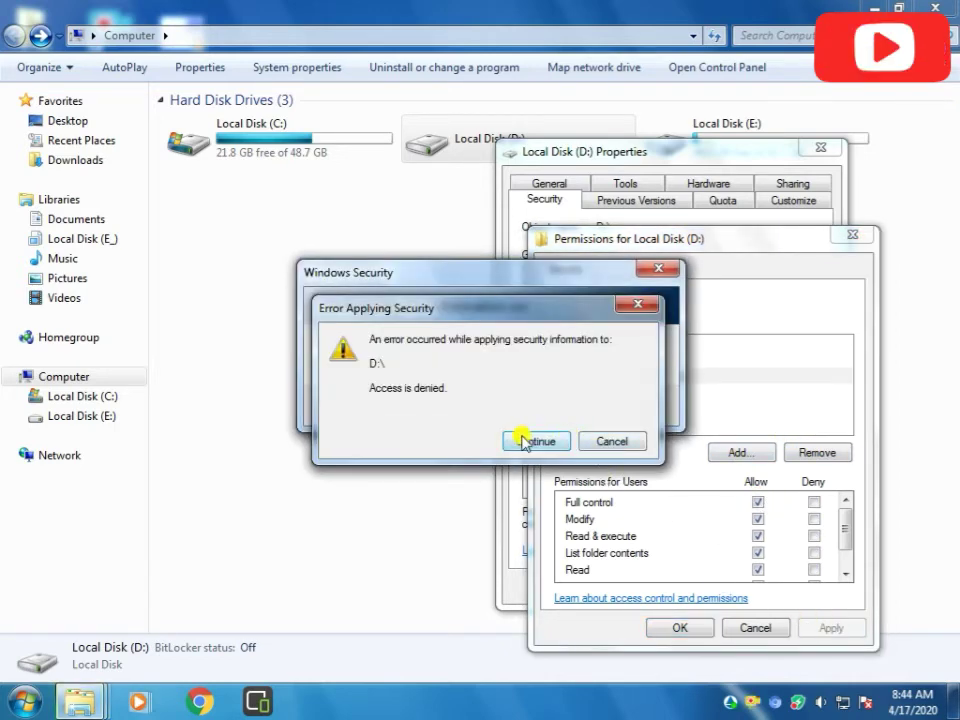
{"action": "left_click", "coordinate": [524, 445]}
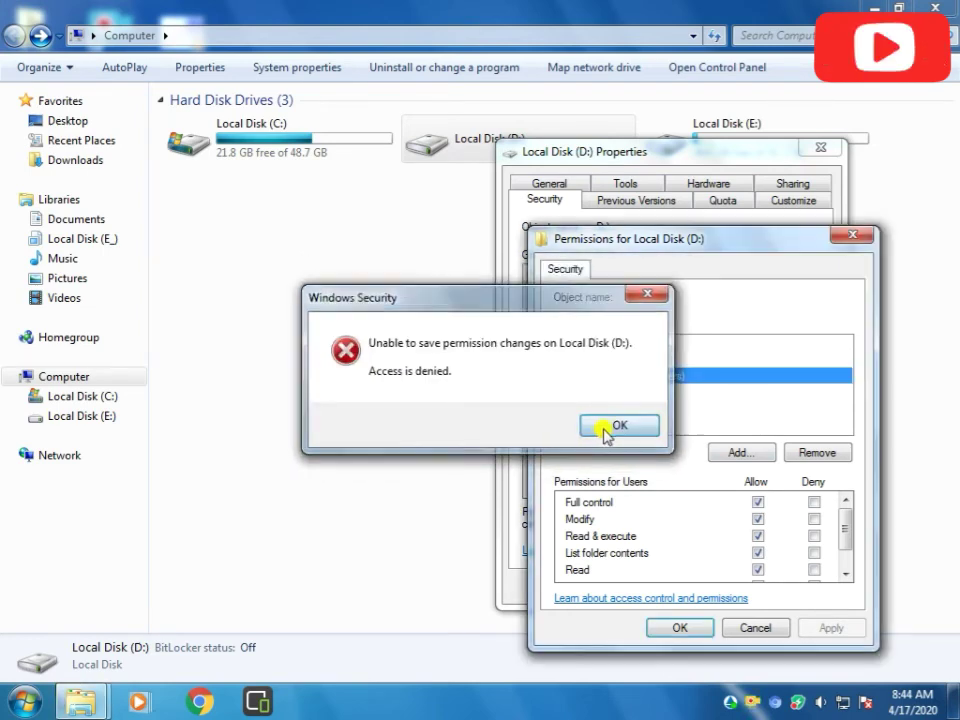
{"action": "left_click", "coordinate": [615, 426]}
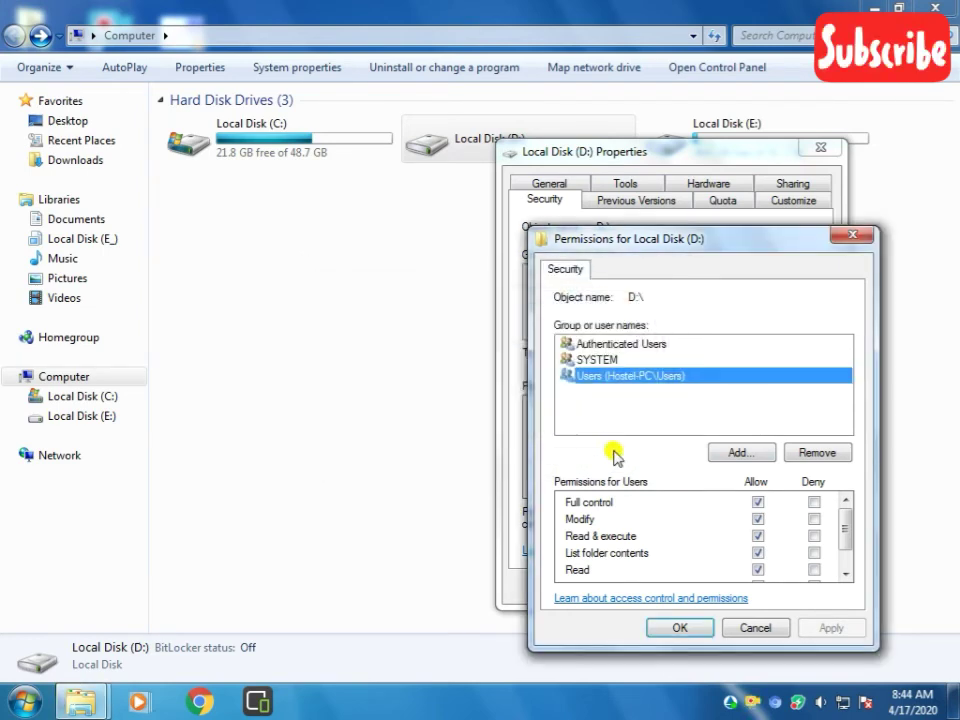
{"action": "left_click", "coordinate": [636, 345]}
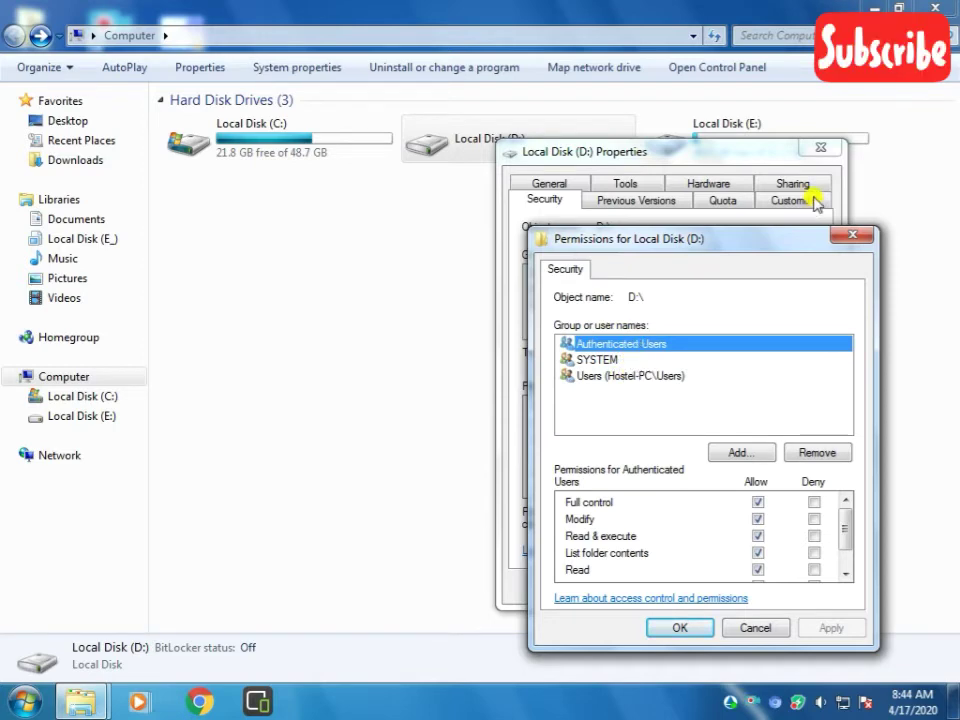
{"action": "left_click", "coordinate": [850, 236]}
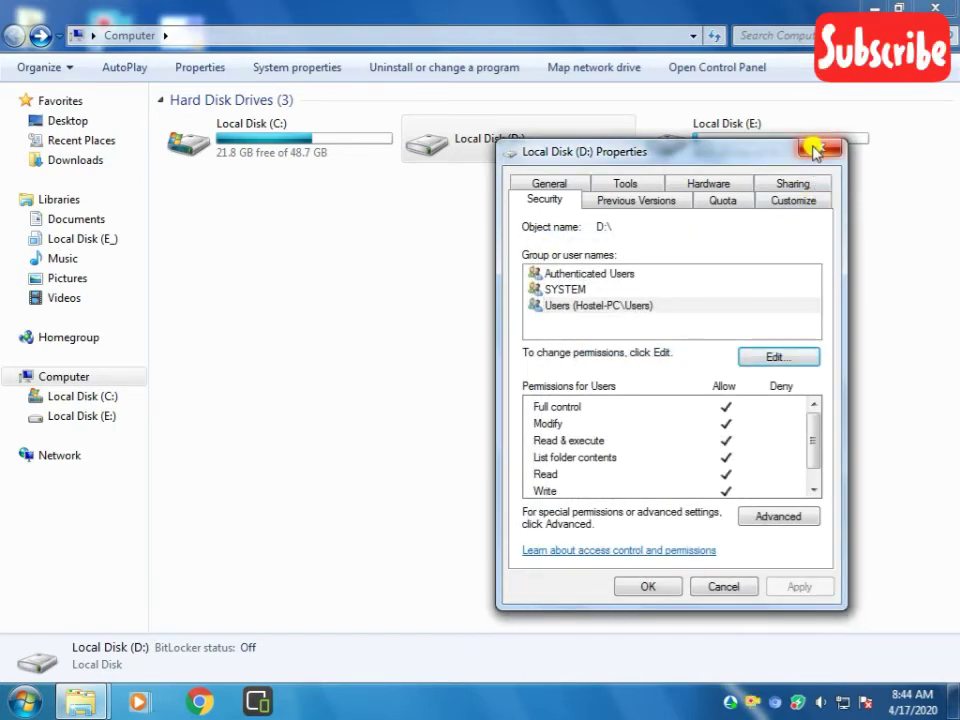
{"action": "left_click", "coordinate": [815, 148]}
- Reopen the security properties of Local Disk (D:) and continue as administrator to edit its permissions
{"action": "right_click", "coordinate": [493, 146]}
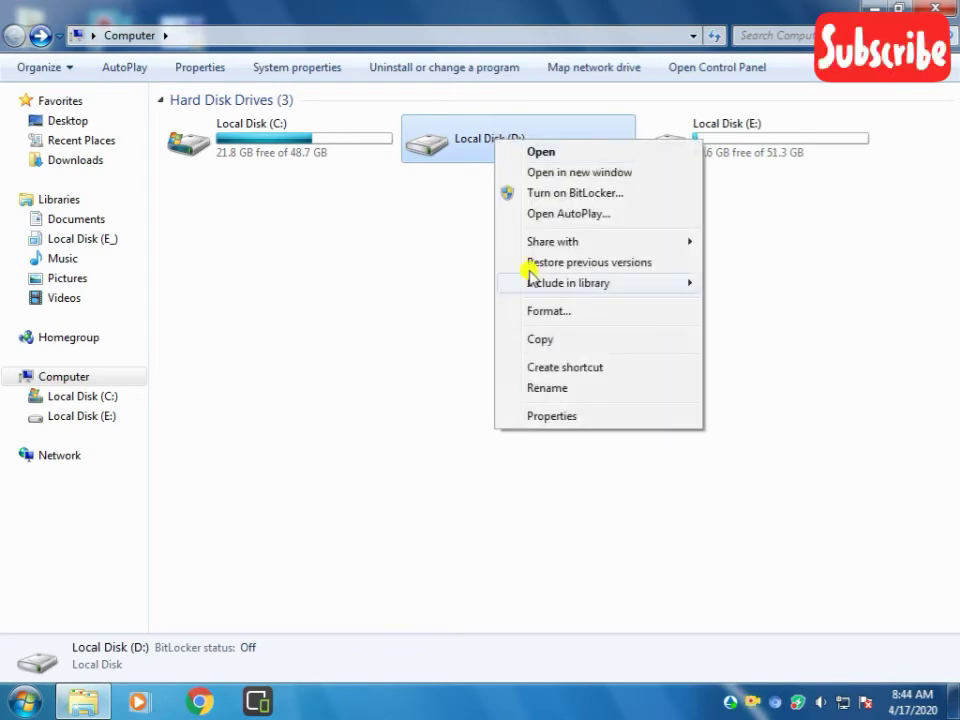
{"action": "left_click", "coordinate": [556, 414]}
{"action": "left_click", "coordinate": [572, 187]}
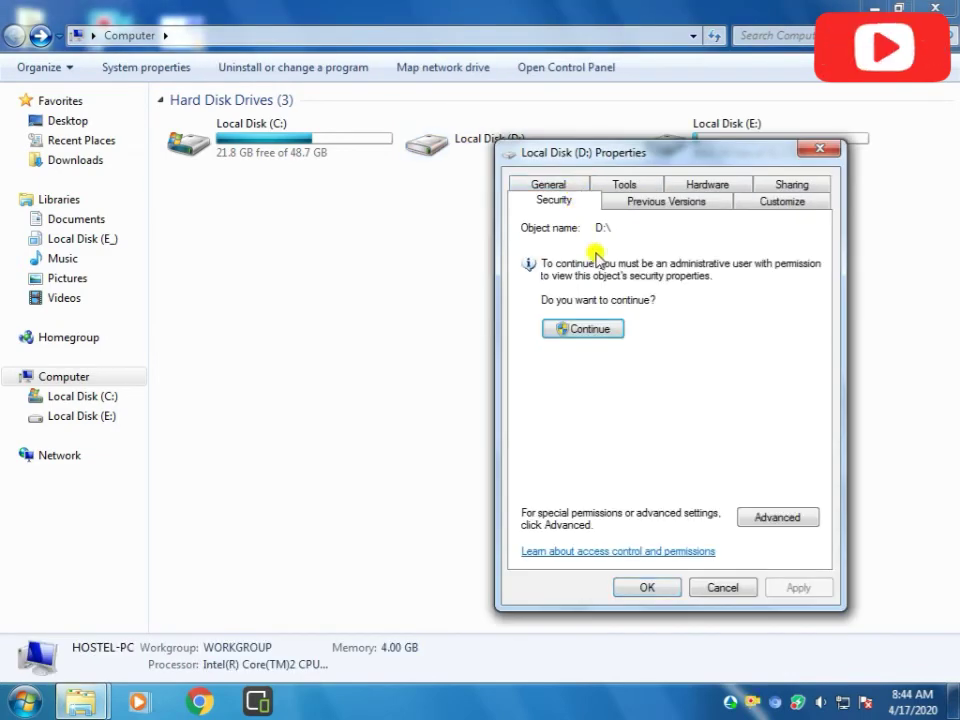
{"action": "left_click", "coordinate": [604, 329]}
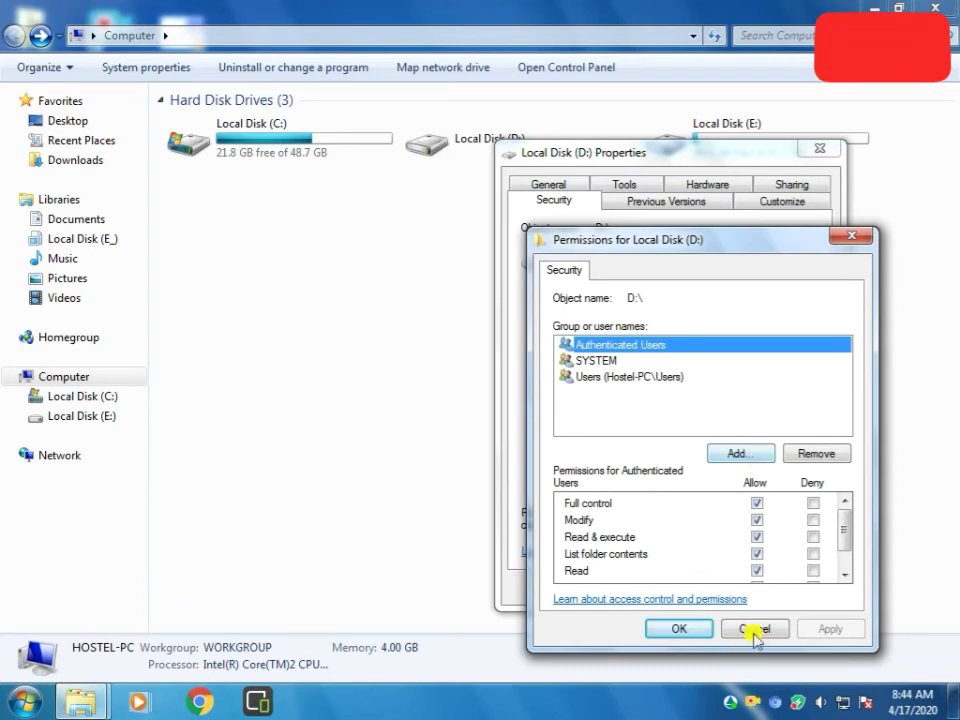
- Allow the Users group Full control of Local Disk (D:) and apply the permission change
{"action": "left_click", "coordinate": [628, 377]}
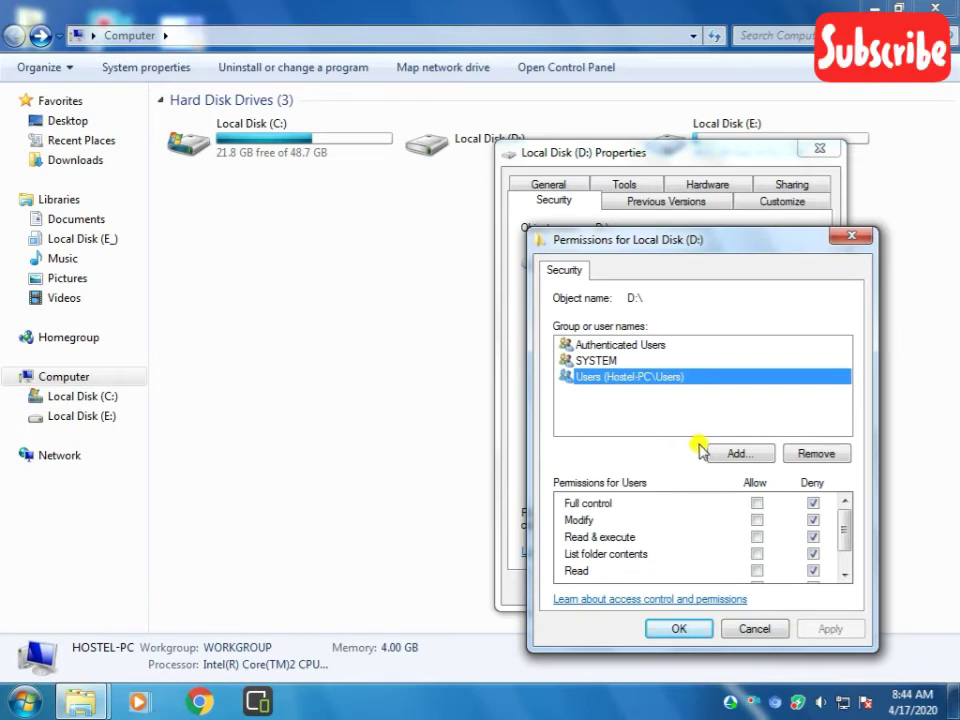
{"action": "left_click", "coordinate": [757, 503]}
{"action": "left_click", "coordinate": [838, 629]}
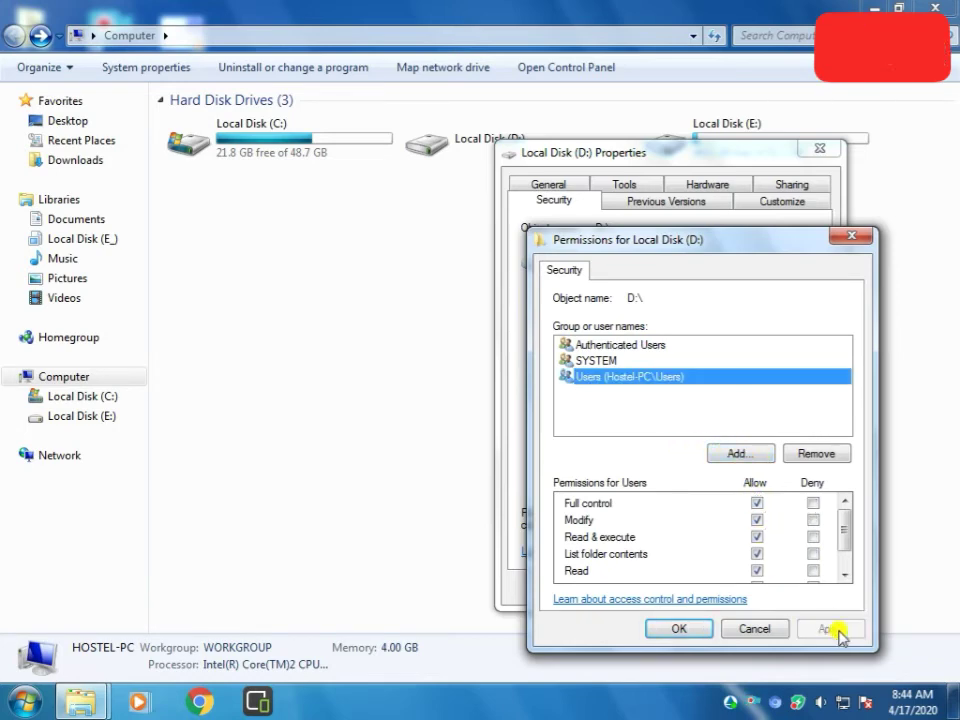
{"action": "left_click", "coordinate": [679, 628]}
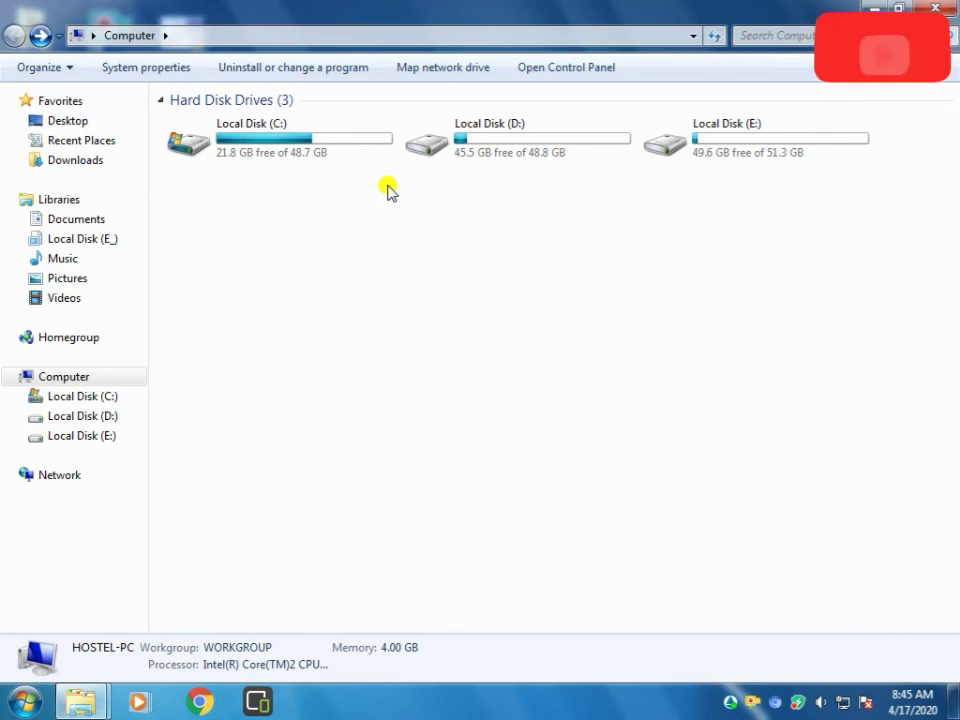
- Open Local Disk (D:) to check access to its files, and close the drive's permissions and properties dialogs
{"action": "left_click", "coordinate": [493, 152]}
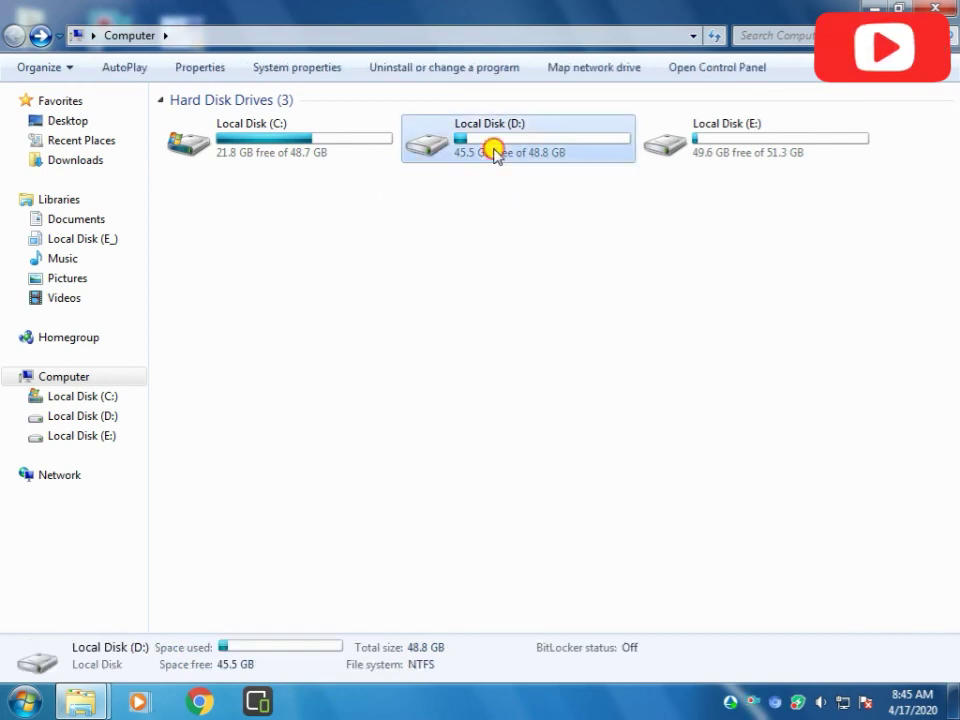
{"action": "double_click", "coordinate": [493, 152]}
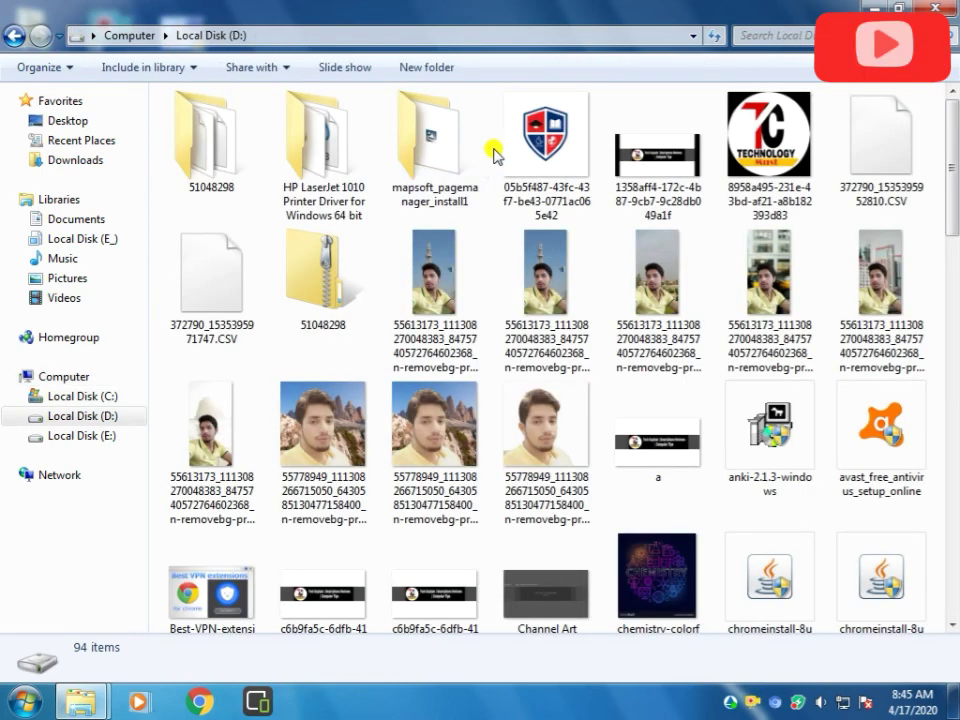
{"action": "left_click", "coordinate": [14, 36]}
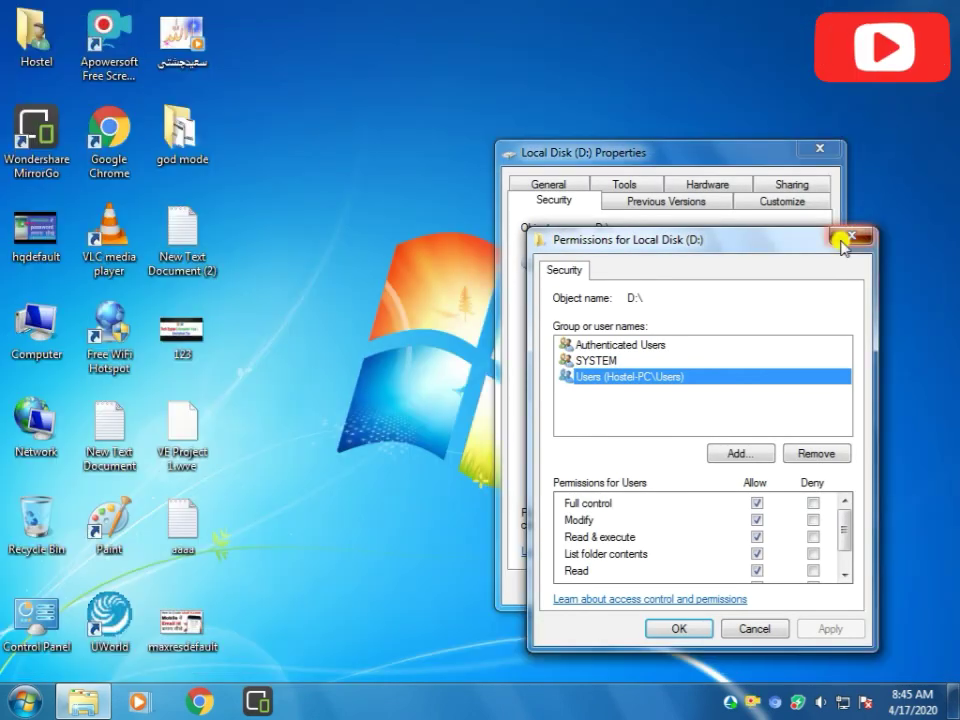
{"action": "left_click", "coordinate": [843, 238]}
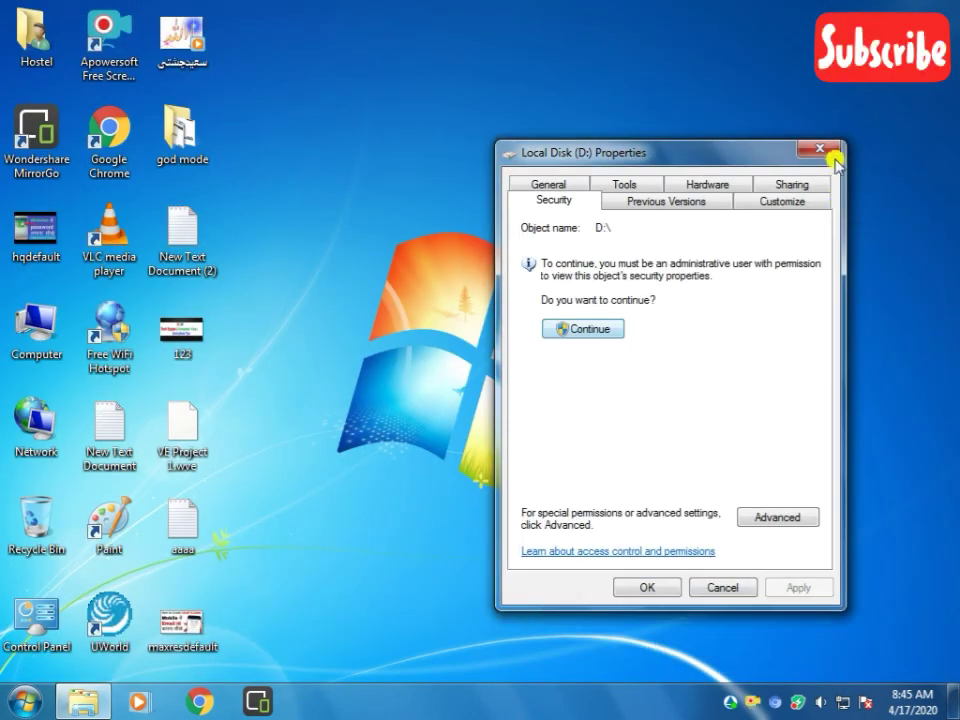
{"action": "left_click", "coordinate": [831, 150]}
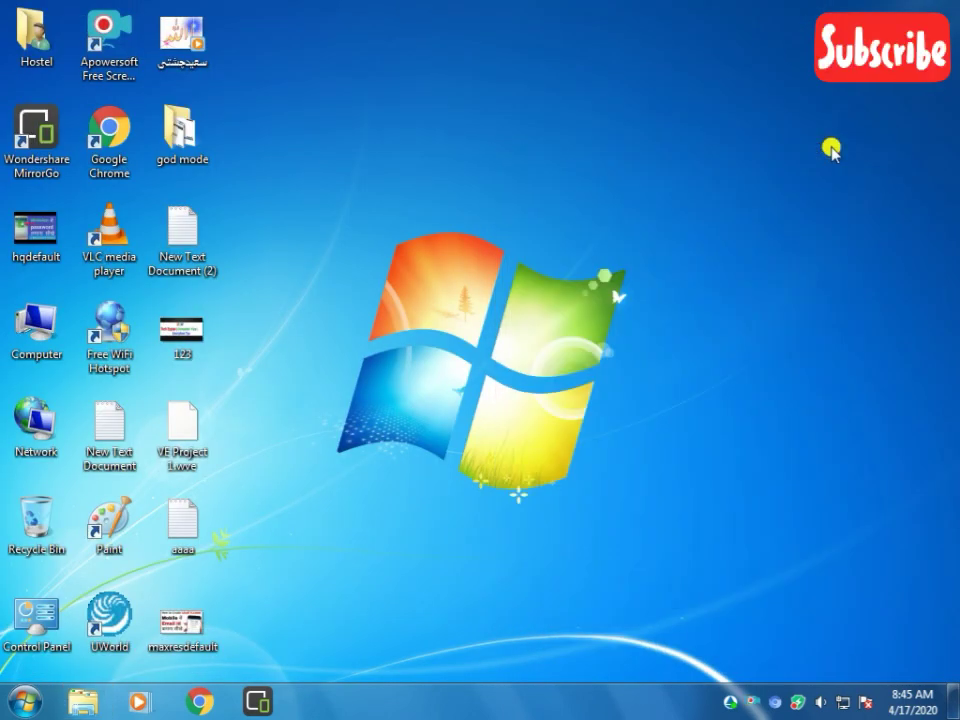